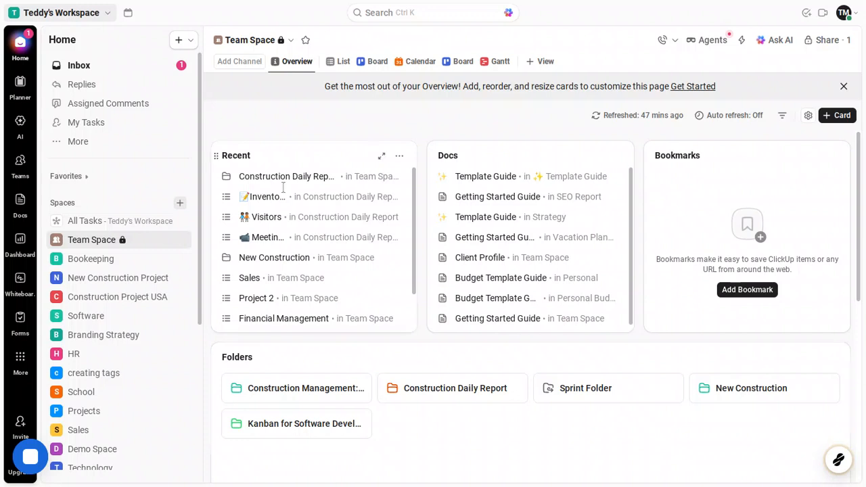
Step: Create a Space named "New Space for Beginners 2026" with the Starter workflow and its default views, statuses and ClickApps
scroll(171, 353, down, 4)
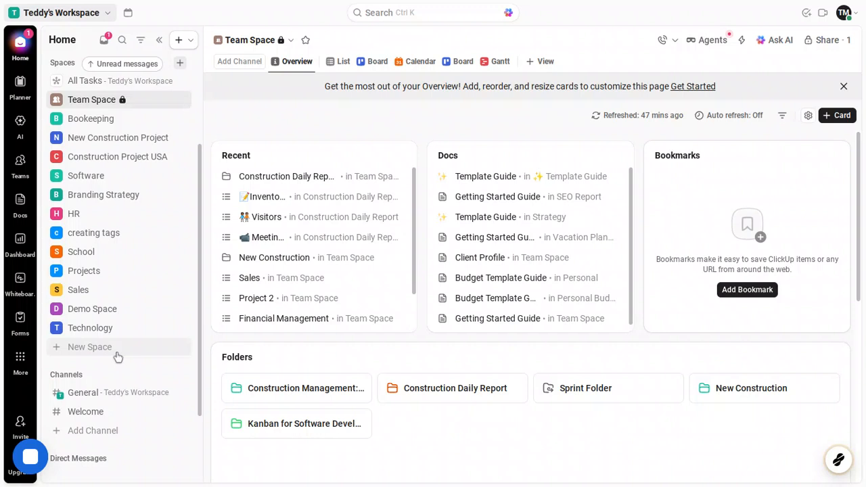
click(90, 346)
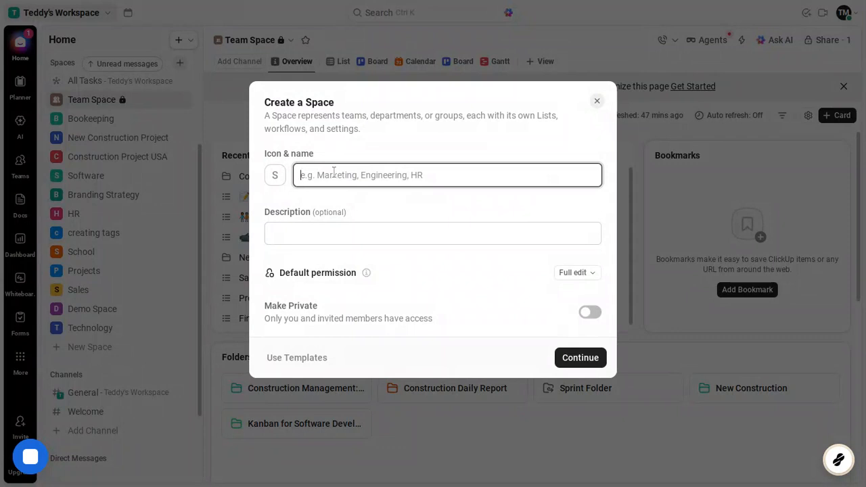
text(N)
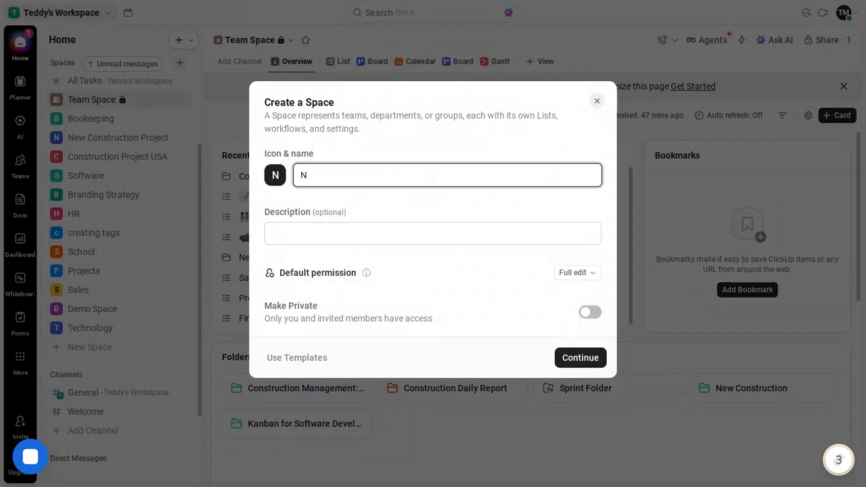
text(ew Sp)
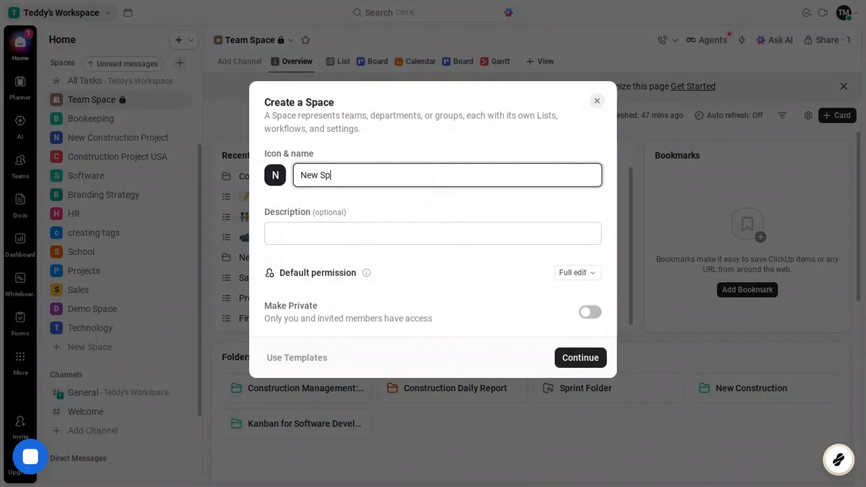
text(ace for Beginners 202)
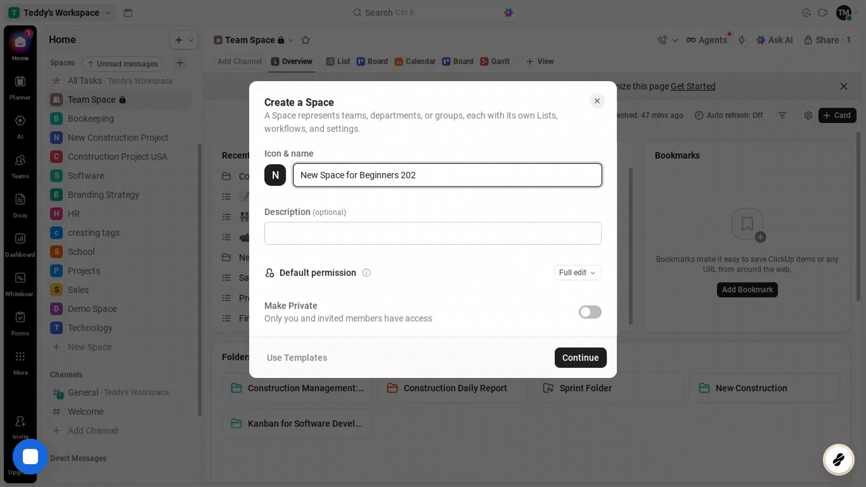
text(6)
click(306, 228)
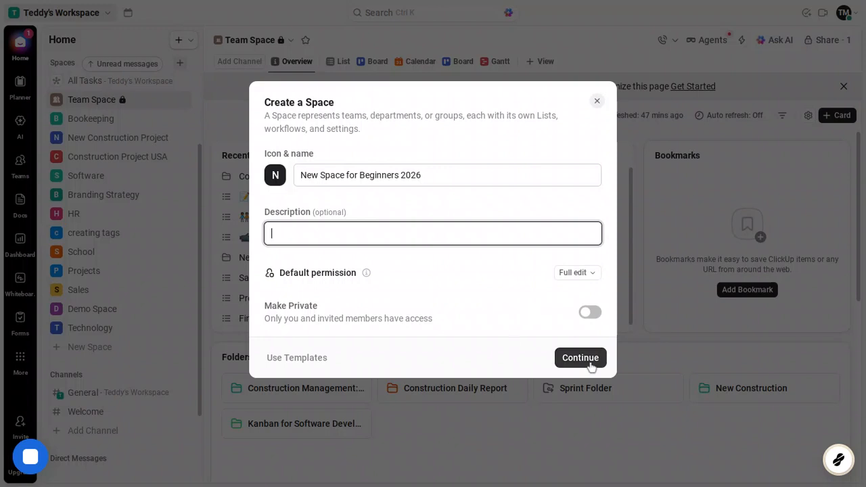
click(590, 365)
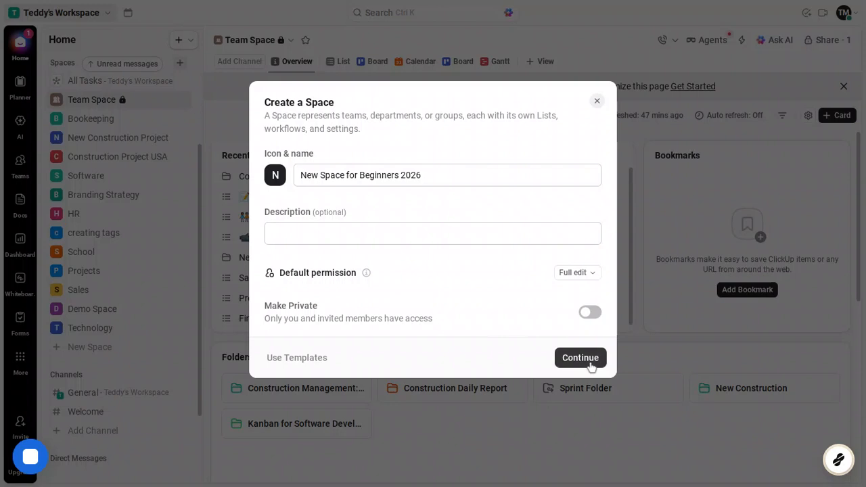
key(Return)
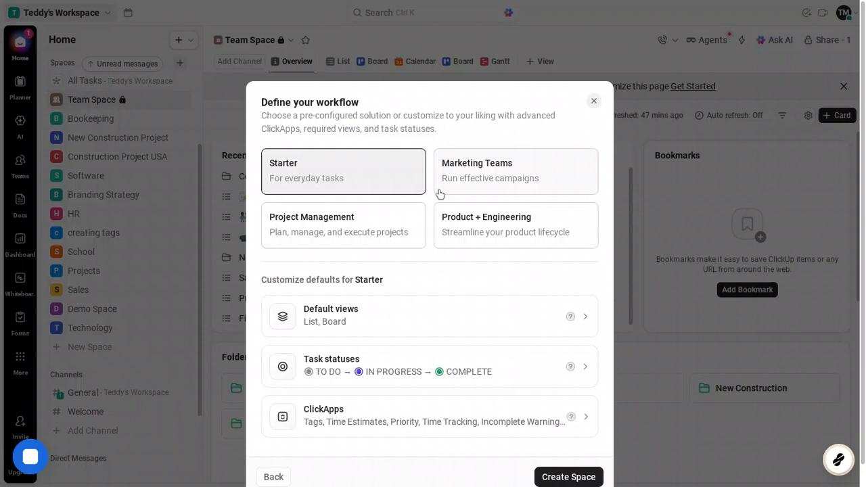
scroll(440, 194, down, 1)
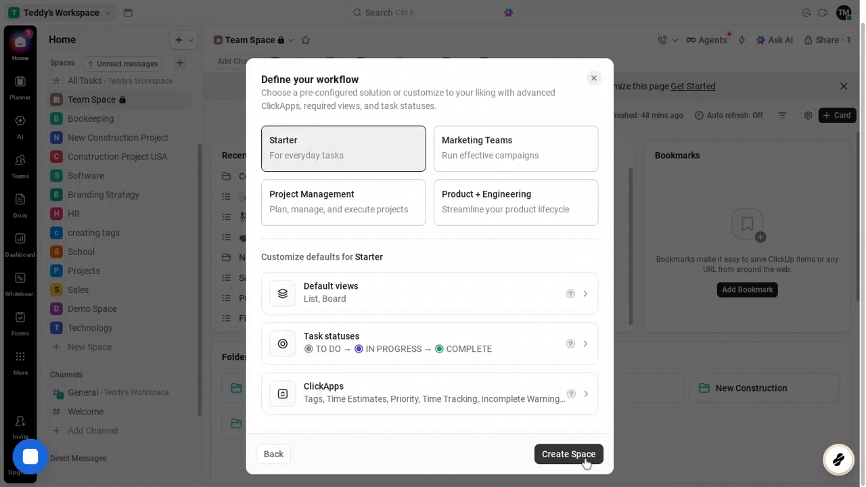
click(586, 462)
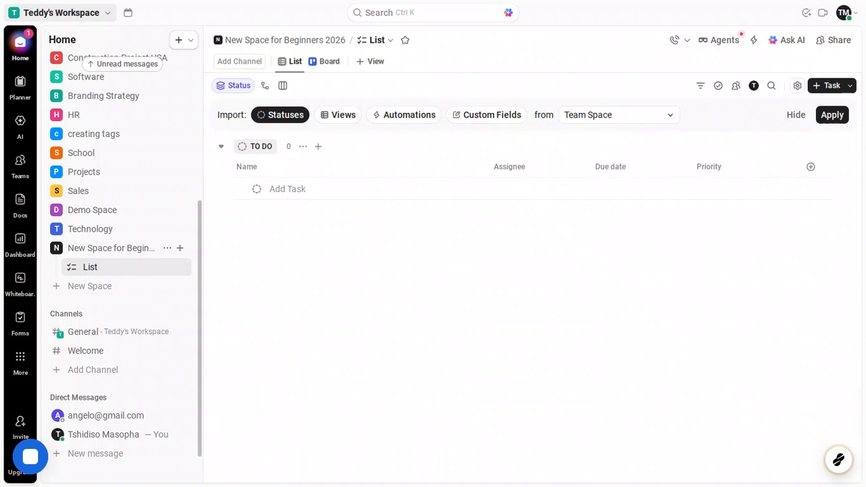
Step: Add a task named "New Task 1" under TO DO in the new Space's list
click(303, 191)
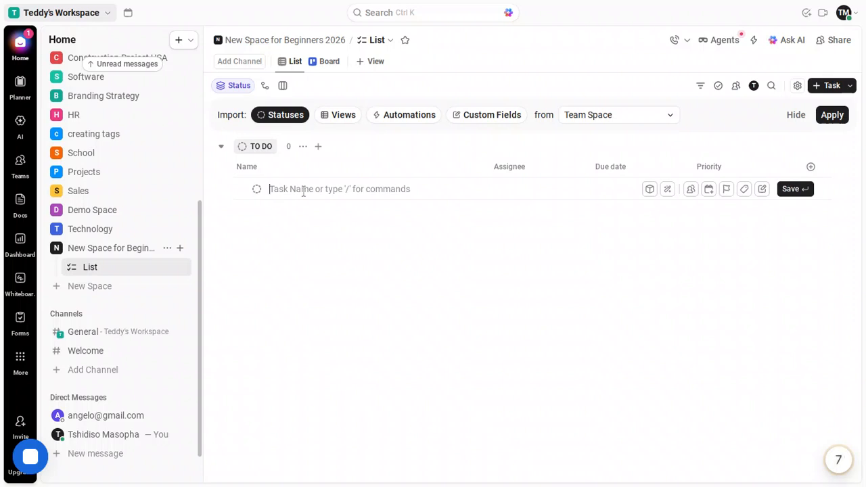
text(N)
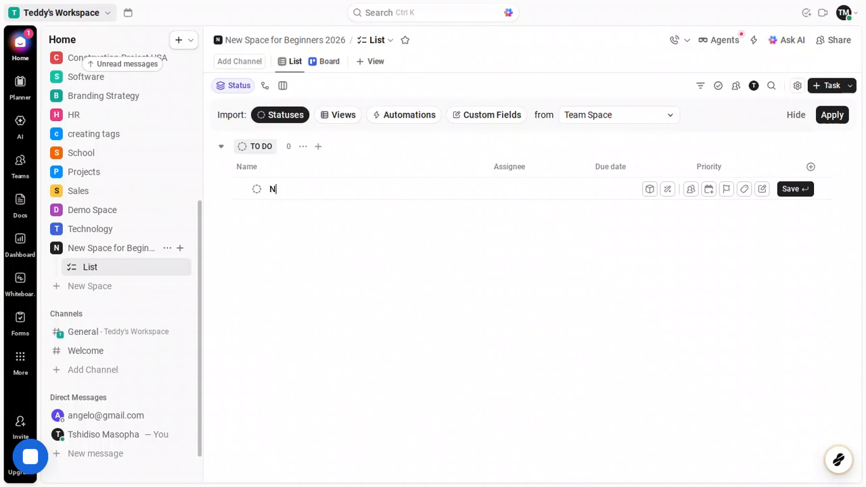
text(ew Task 1)
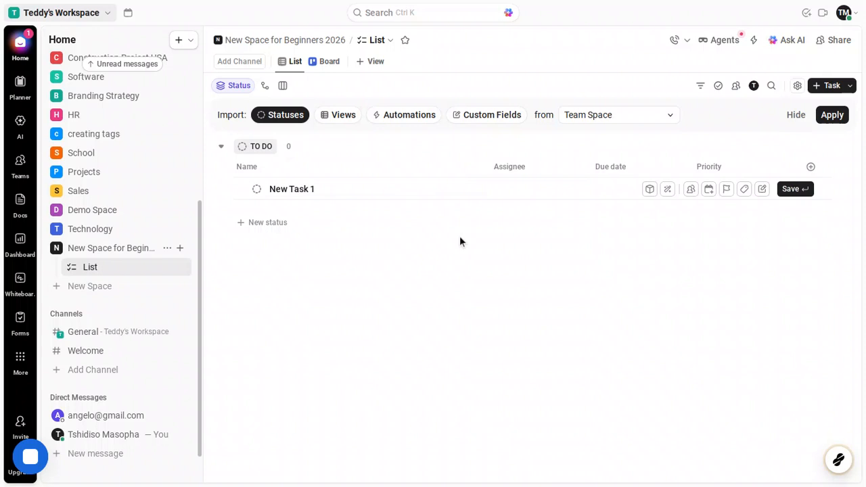
key(Return)
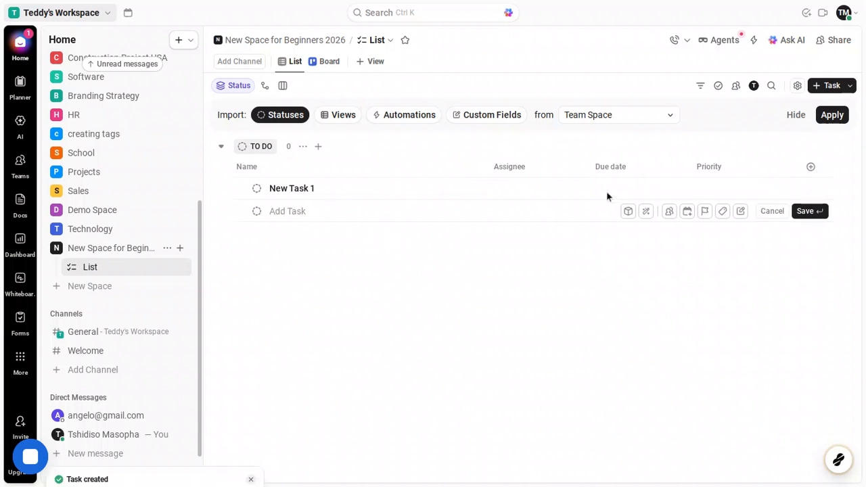
Step: Add a second task named "New Task 2" below New Task 1 in the list
click(457, 210)
text(N)
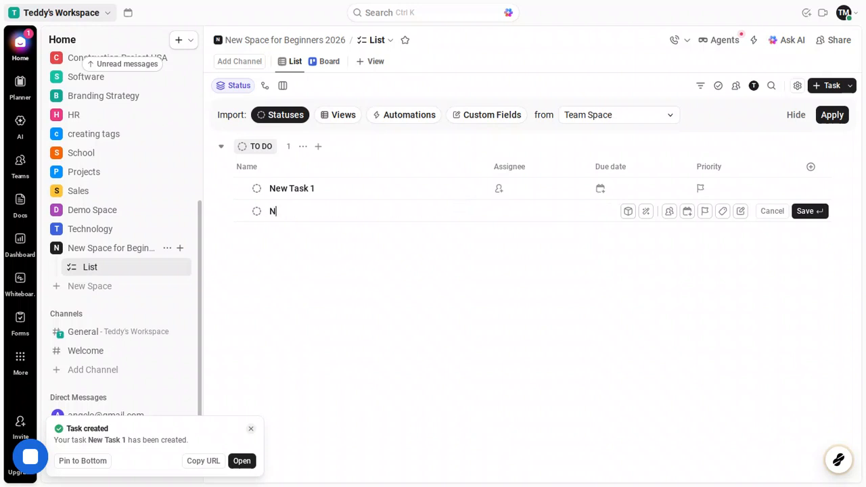
text(ew Task 2)
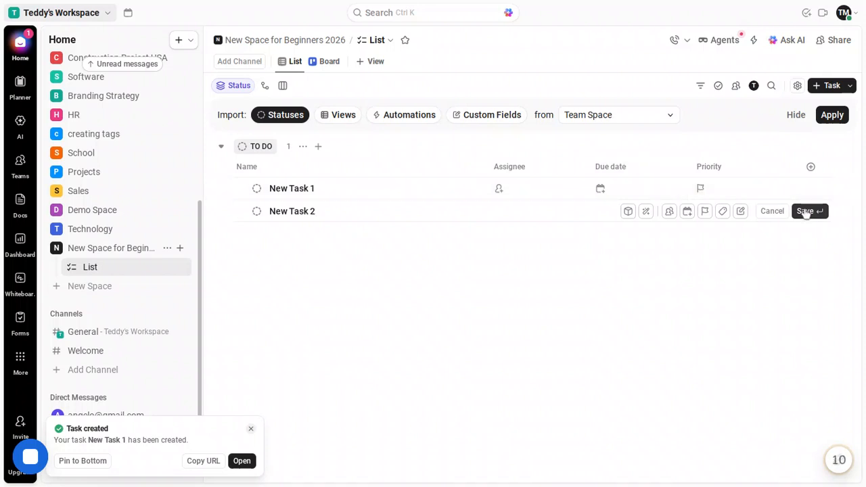
click(805, 211)
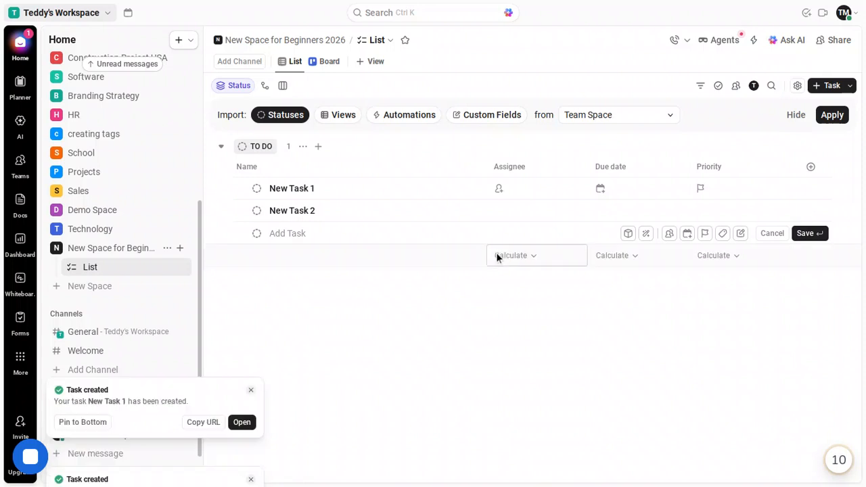
Step: Add a third task named "New Task 3" below New Task 2 in the list
click(371, 235)
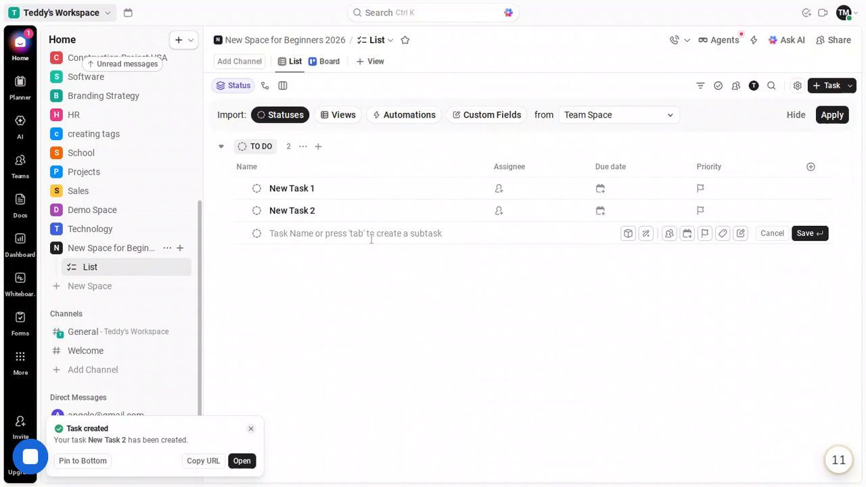
text(N)
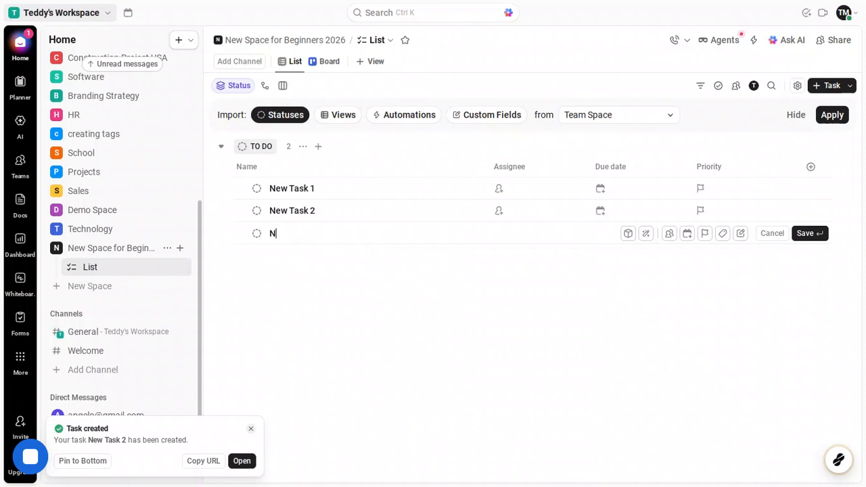
text(ew Task £)
key(BackSpace)
text(3)
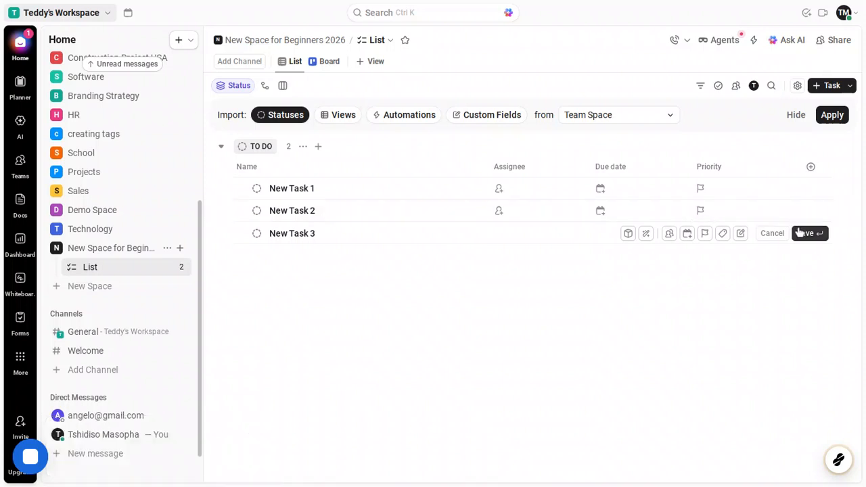
click(799, 233)
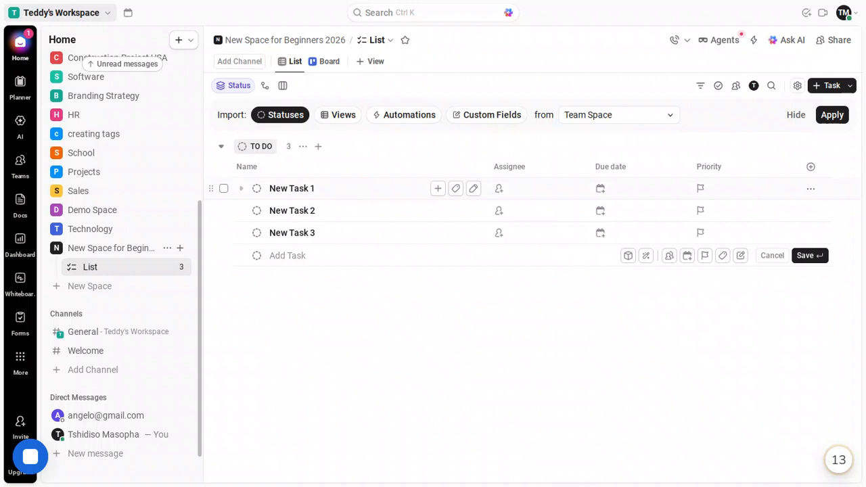
Step: Open New Task 1 and set a manual tracked-time entry of 30 minutes
click(291, 188)
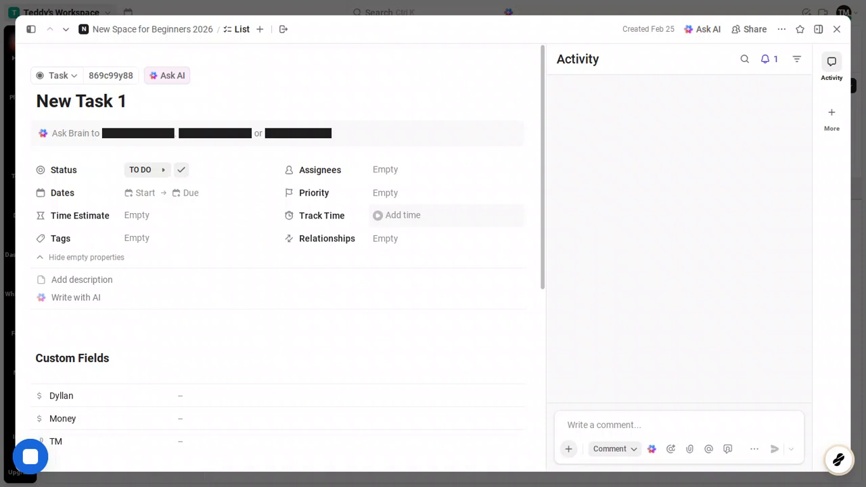
click(384, 215)
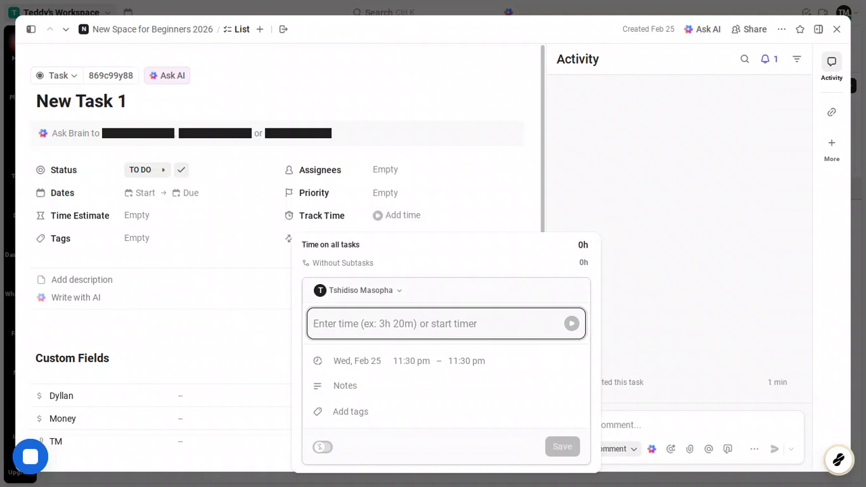
text(30 )
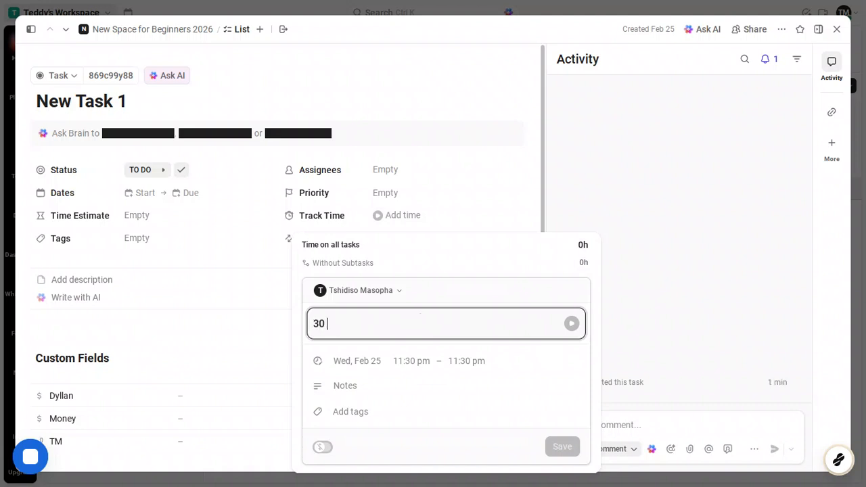
text(minutes)
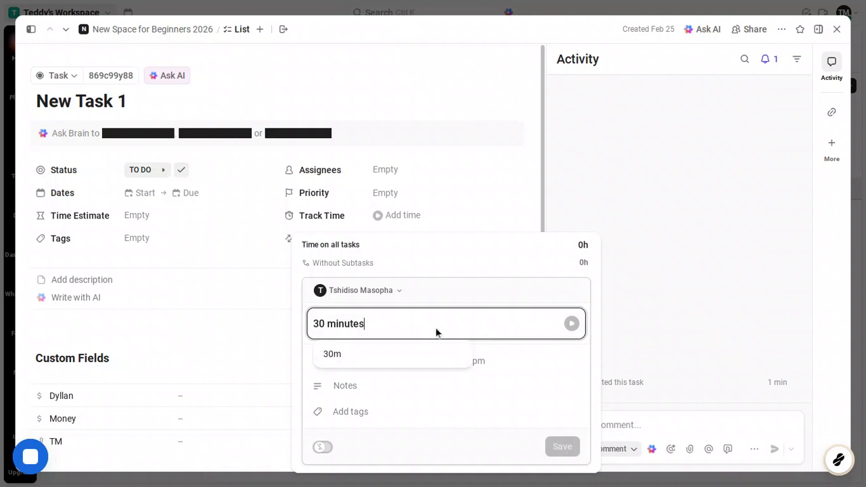
click(404, 355)
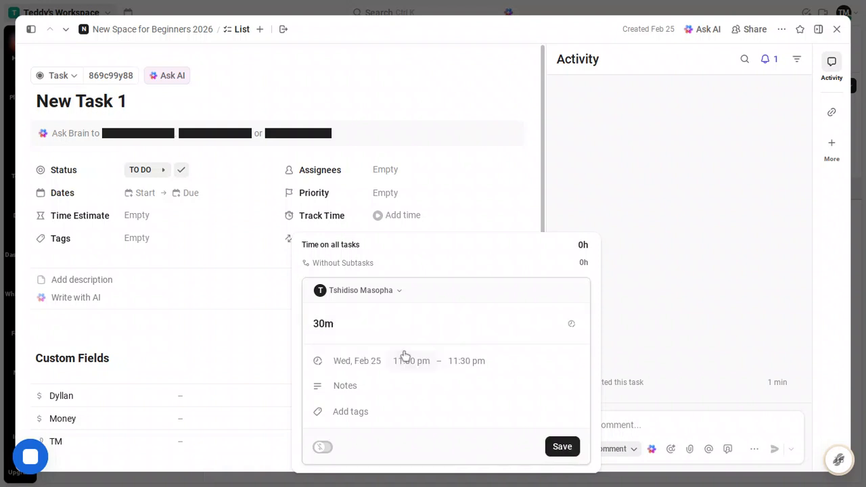